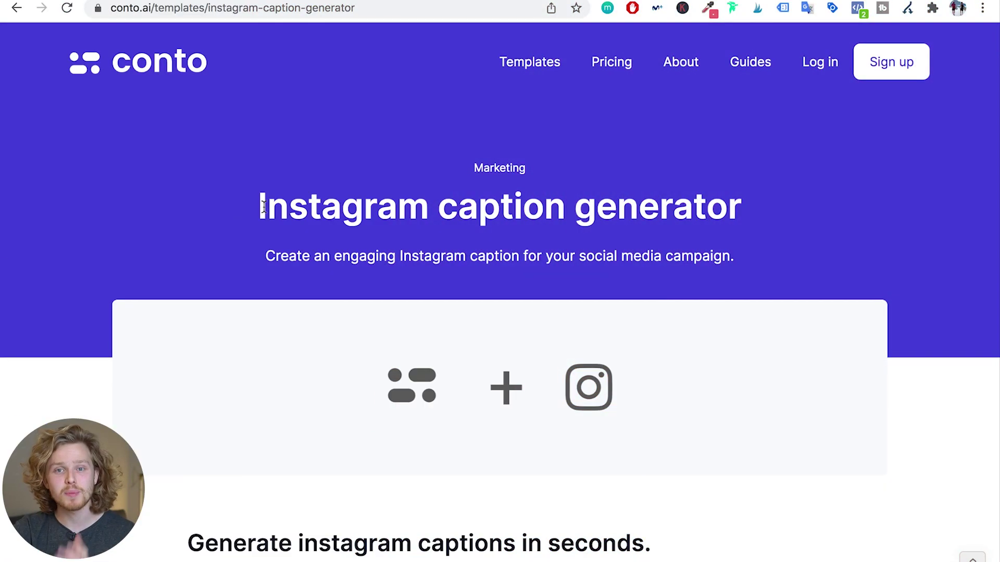
Step: Select the caption generator page heading and scroll through its intro copy
{"action": "left_click_drag", "start_coordinate": [265, 207], "coordinate": [701, 241]}
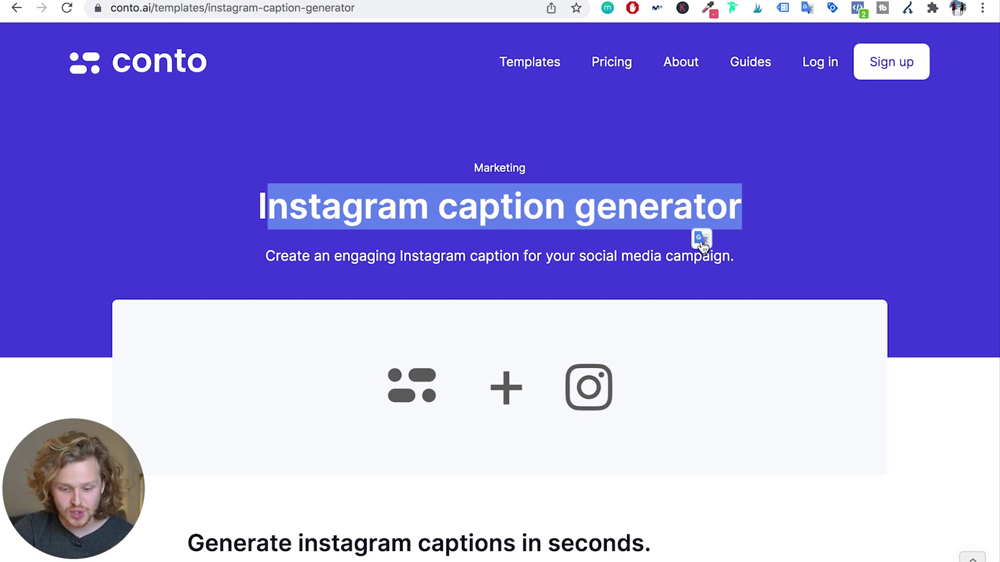
{"action": "left_click", "coordinate": [701, 239]}
{"action": "scroll", "coordinate": [783, 349], "scroll_direction": "down", "scroll_amount": 9}
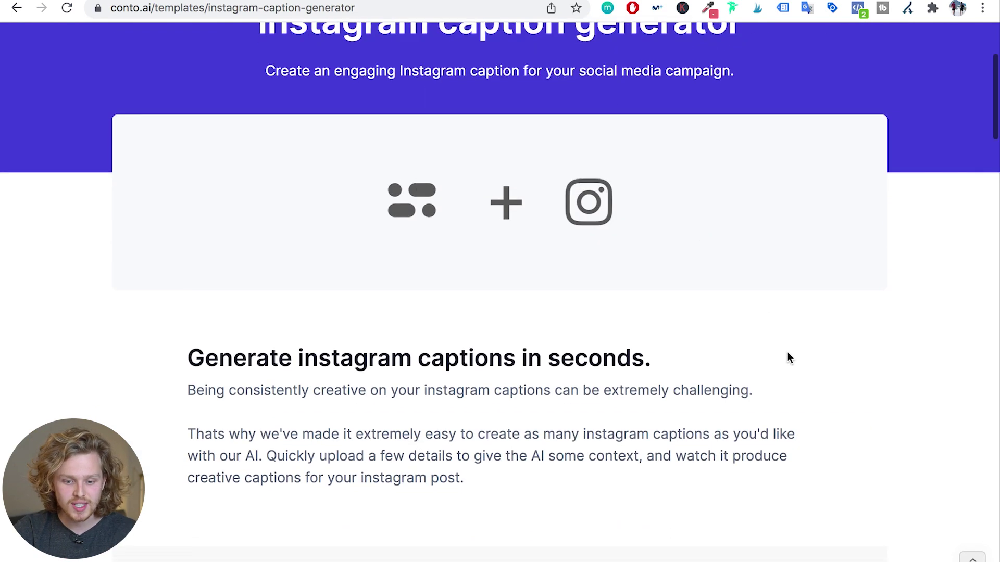
{"action": "scroll", "coordinate": [787, 352], "scroll_direction": "down", "scroll_amount": 5}
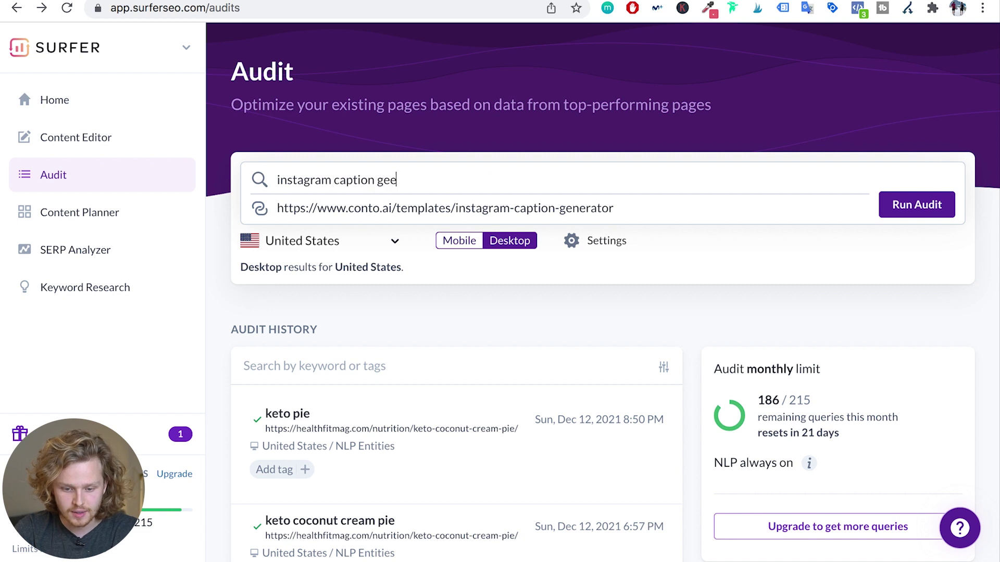
Step: Run the audit for 'instagram caption generator' on the conto.ai page and open the finished report
{"action": "type", "text": "ator"}
{"action": "left_click", "coordinate": [937, 207]}
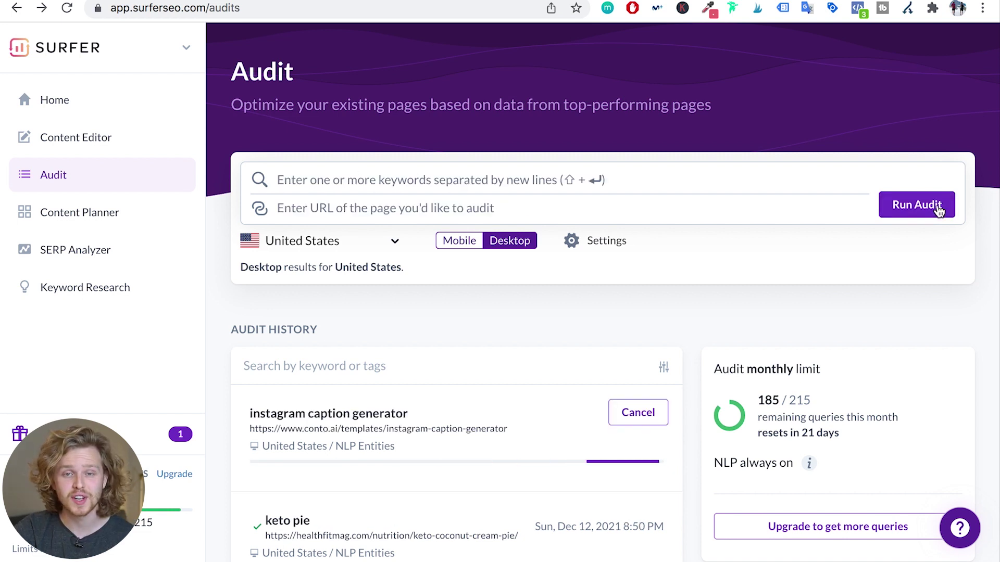
{"action": "left_click", "coordinate": [500, 424]}
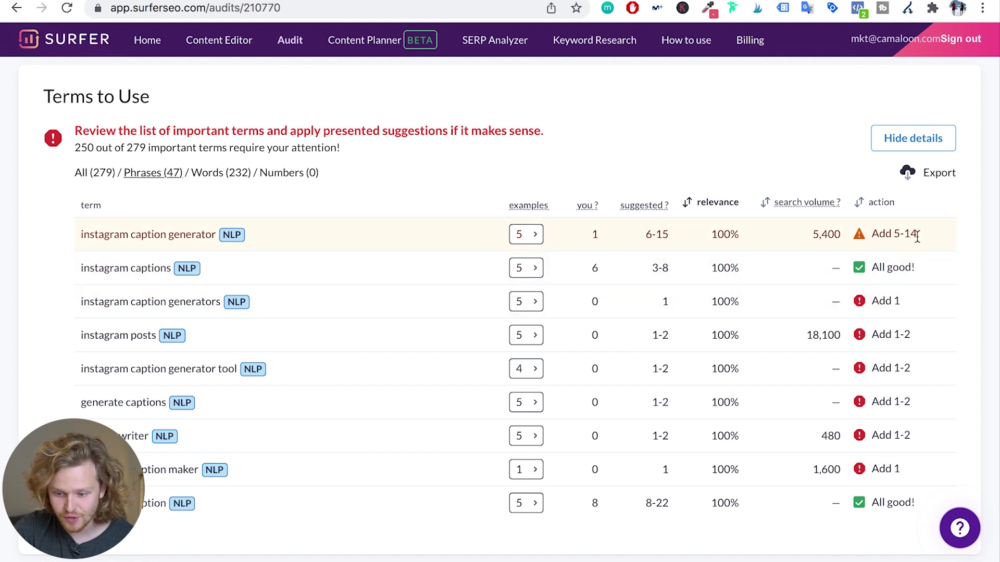
{"action": "mouse_move", "coordinate": [660, 221]}
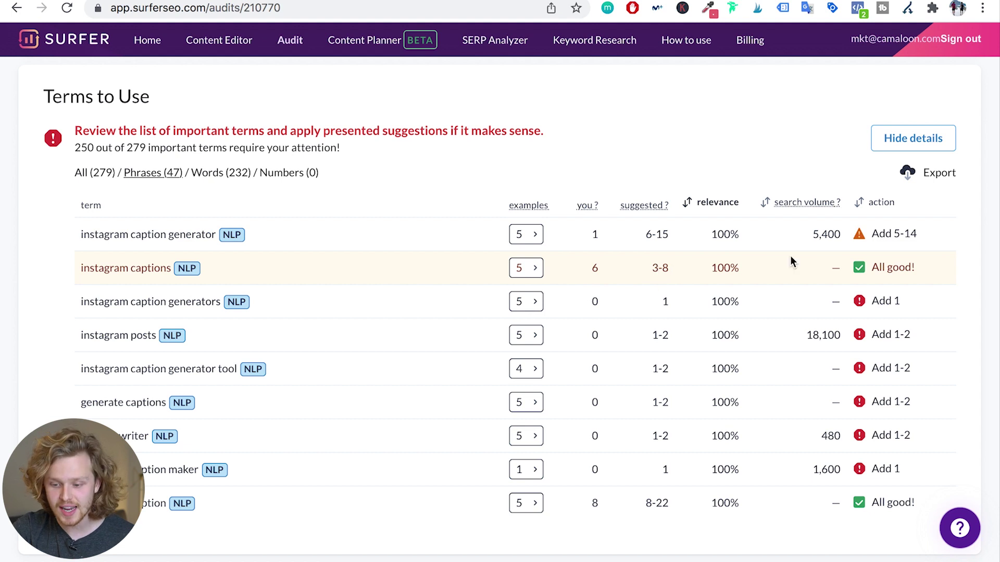
{"action": "scroll", "coordinate": [352, 353], "scroll_direction": "down", "scroll_amount": 6}
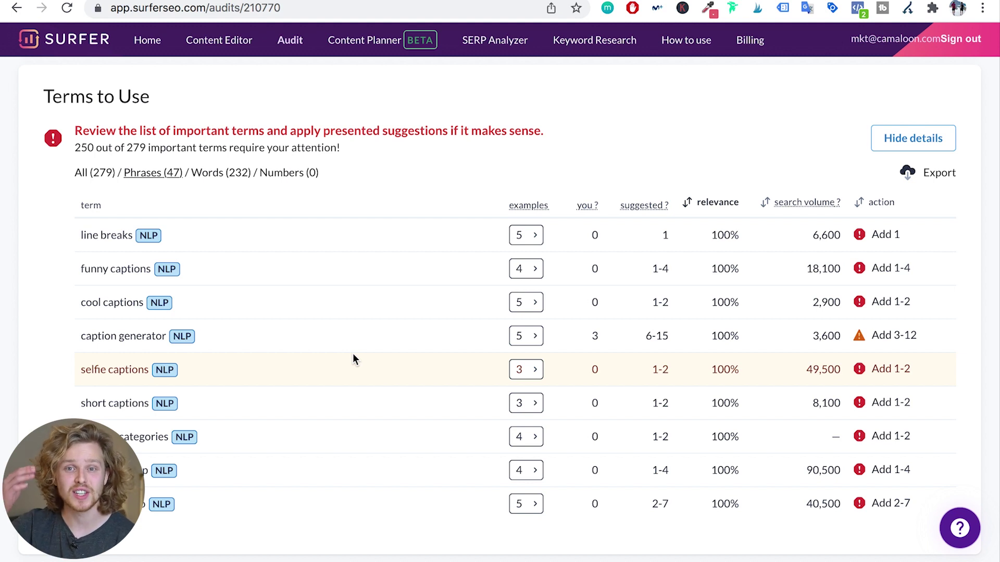
{"action": "scroll", "coordinate": [3, 322], "scroll_direction": "down", "scroll_amount": 9}
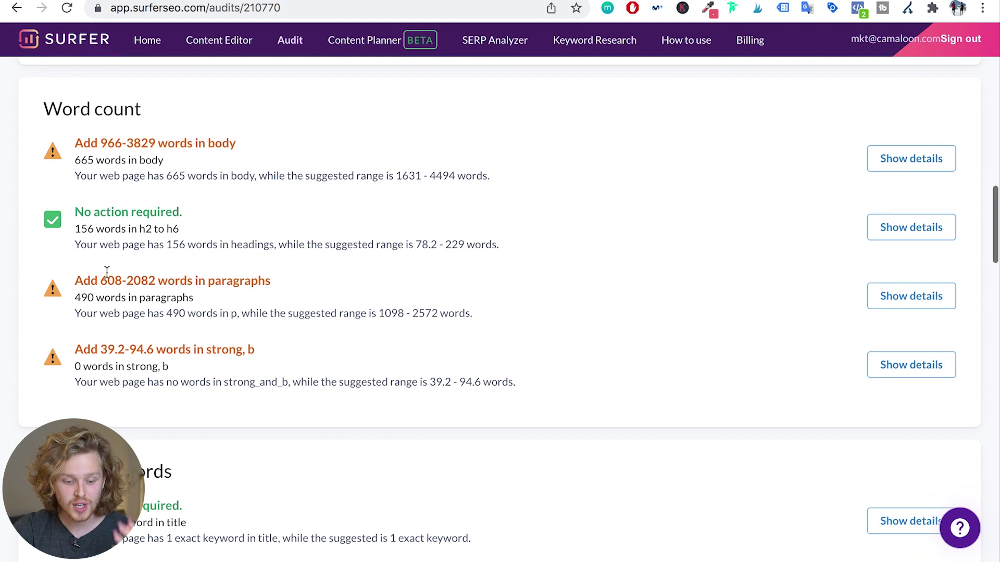
Step: Expand the body word-count chart for the 'Add 966-3829 words in body' recommendation
{"action": "left_click_drag", "start_coordinate": [75, 143], "coordinate": [239, 148]}
{"action": "left_click", "coordinate": [152, 146]}
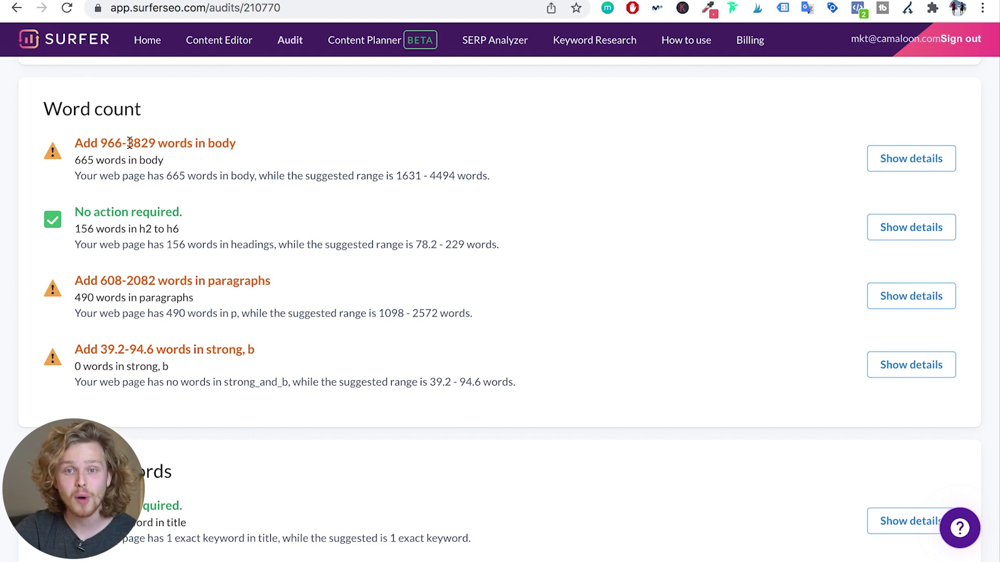
{"action": "left_click", "coordinate": [939, 165]}
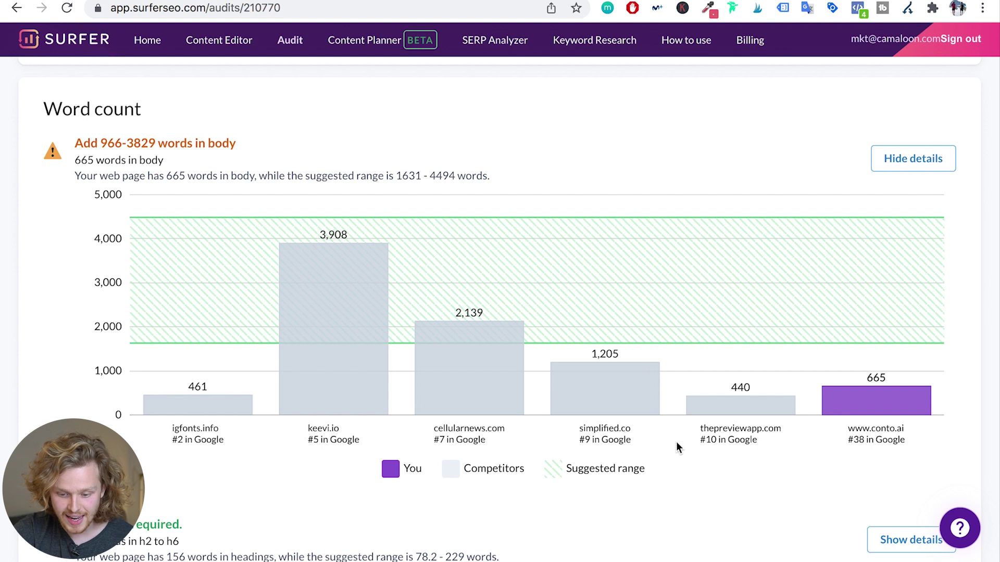
{"action": "scroll", "coordinate": [583, 431], "scroll_direction": "up", "scroll_amount": 1}
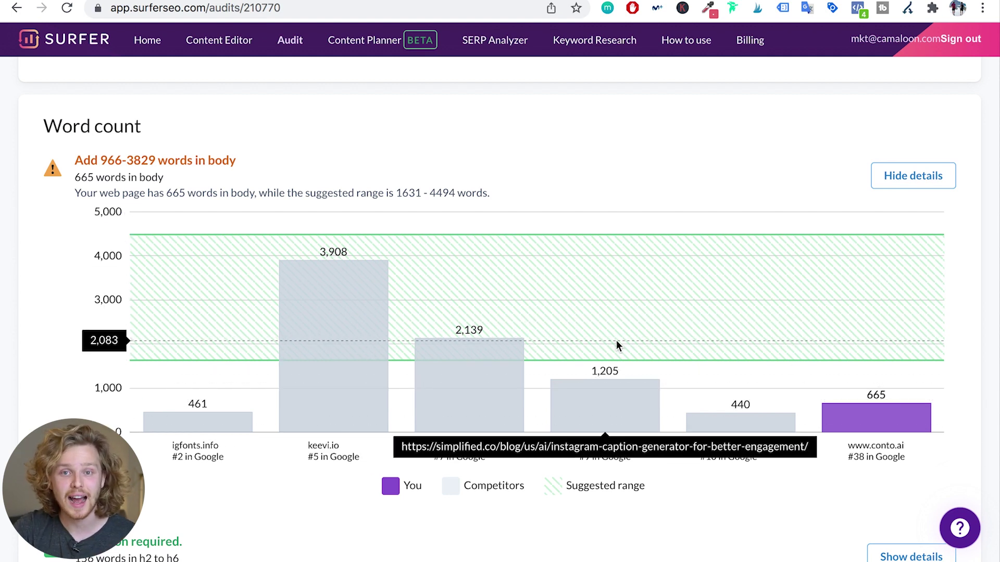
{"action": "scroll", "coordinate": [617, 340], "scroll_direction": "down", "scroll_amount": 7}
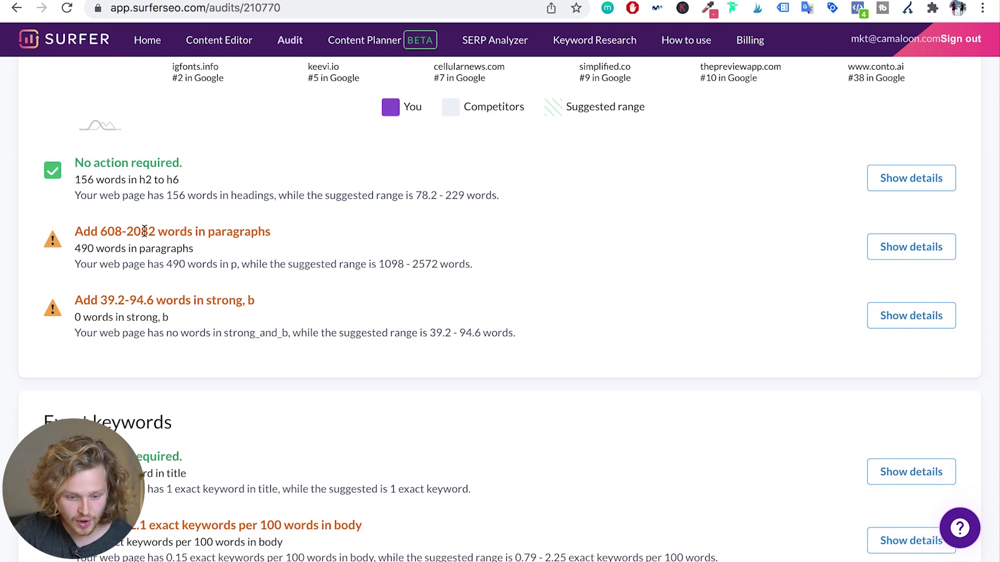
Step: Expand the paragraph word-count chart and review exact and partial keyword checks down to Page structure
{"action": "left_click", "coordinate": [87, 218]}
{"action": "scroll", "coordinate": [520, 412], "scroll_direction": "down", "scroll_amount": 10}
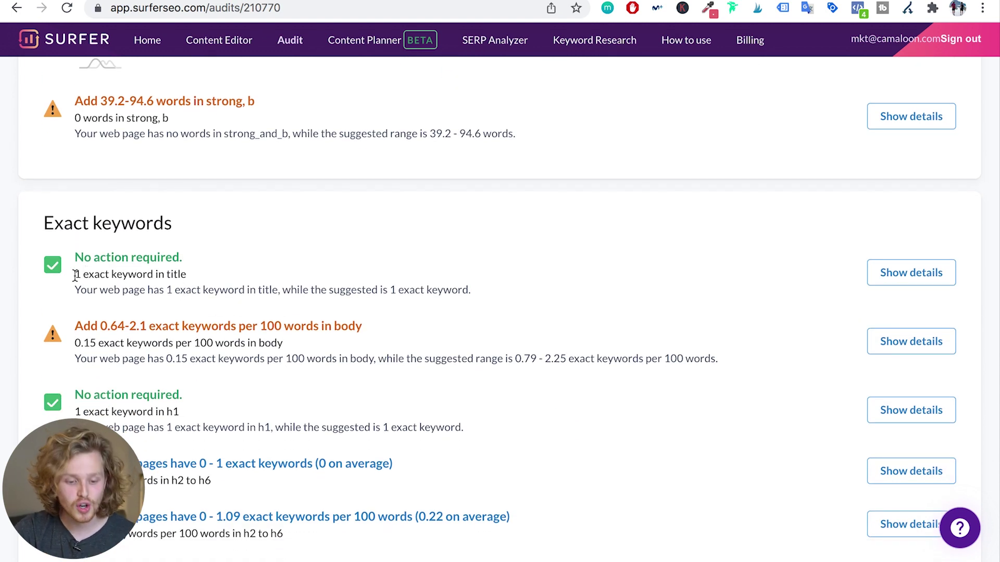
{"action": "left_click_drag", "start_coordinate": [74, 276], "coordinate": [174, 277]}
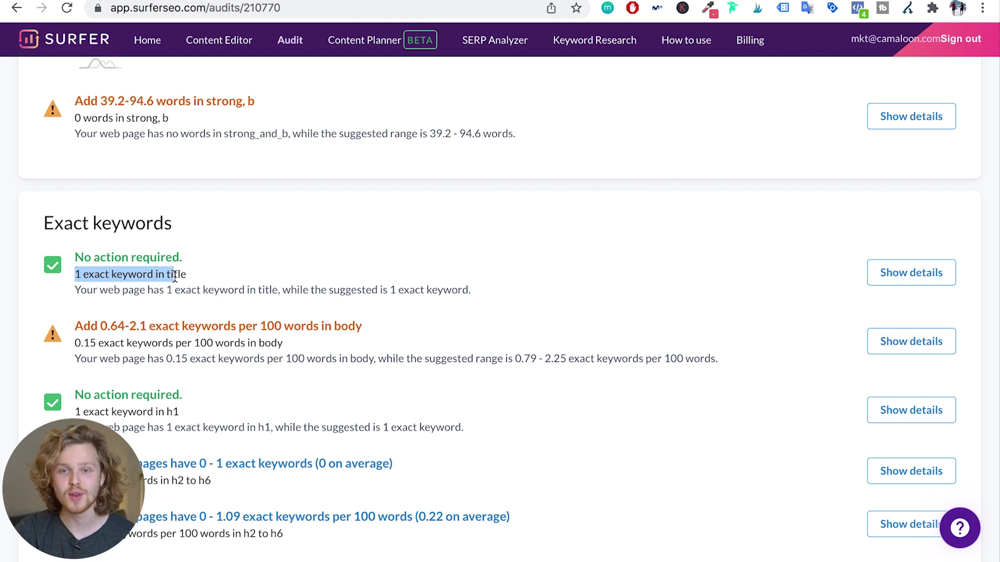
{"action": "left_click", "coordinate": [175, 277]}
{"action": "scroll", "coordinate": [175, 278], "scroll_direction": "down", "scroll_amount": 13}
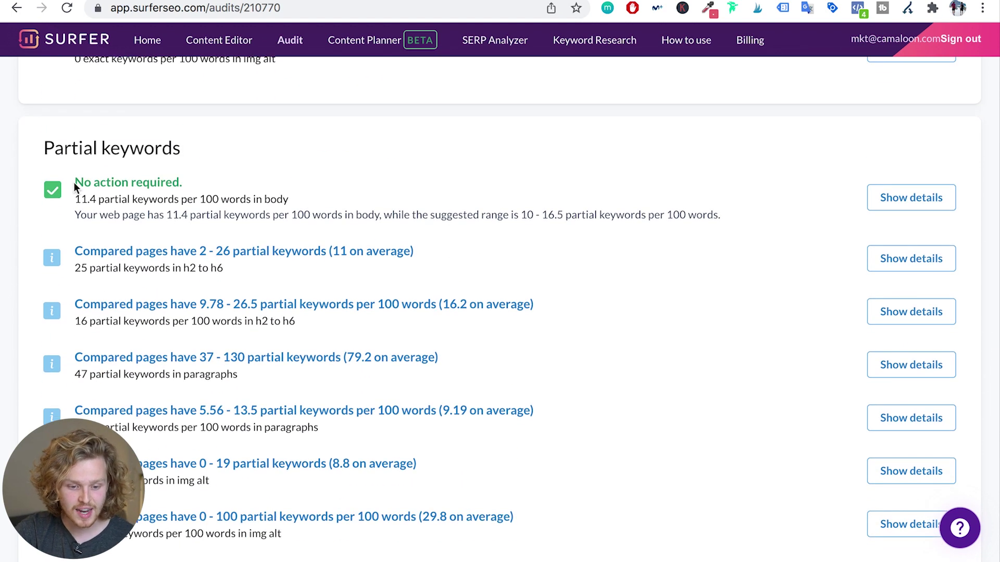
{"action": "left_click_drag", "start_coordinate": [74, 184], "coordinate": [194, 183]}
{"action": "scroll", "coordinate": [195, 184], "scroll_direction": "down", "scroll_amount": 10}
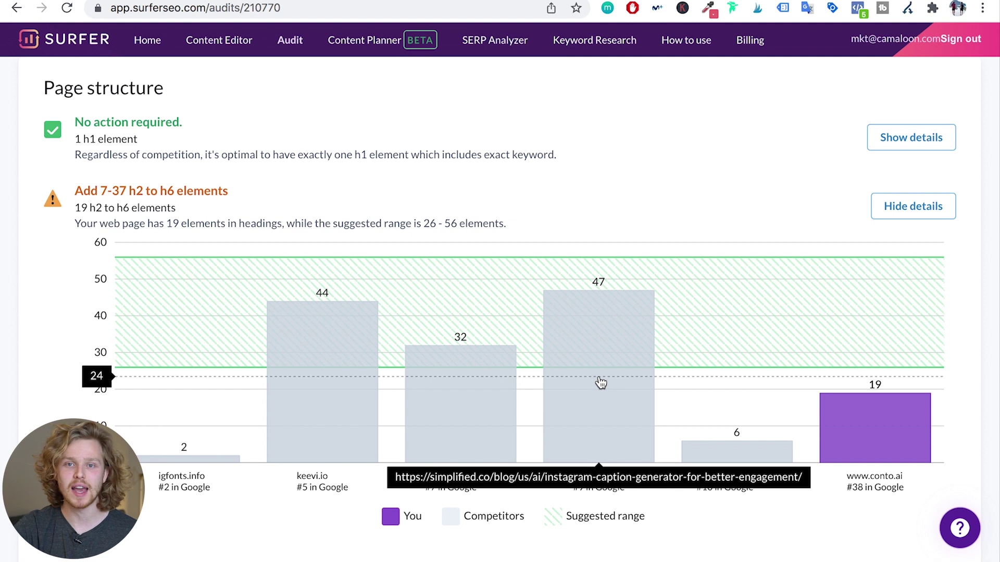
Step: Expand the title-length and meta description length comparison charts against competing pages
{"action": "scroll", "coordinate": [599, 380], "scroll_direction": "down", "scroll_amount": 15}
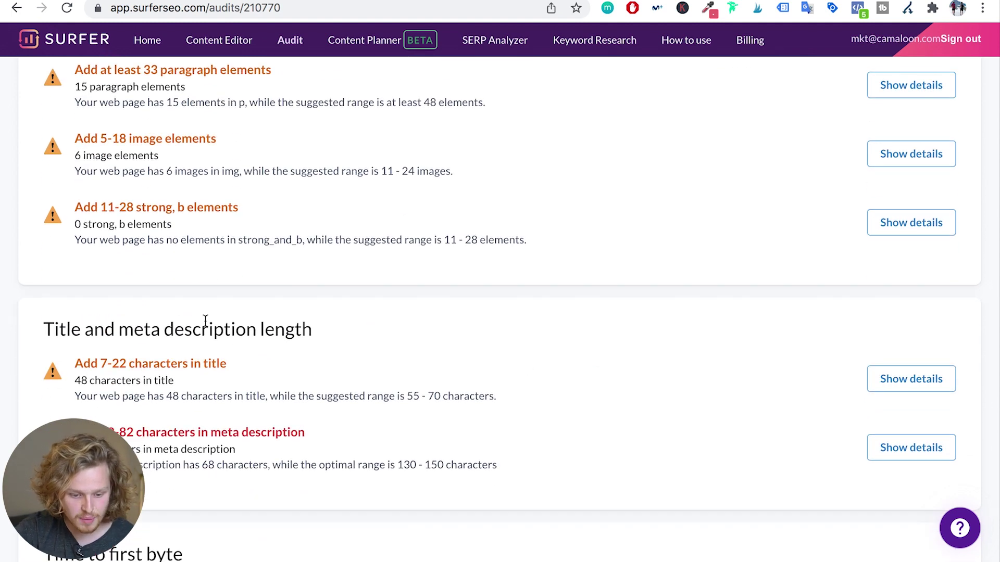
{"action": "left_click", "coordinate": [931, 380]}
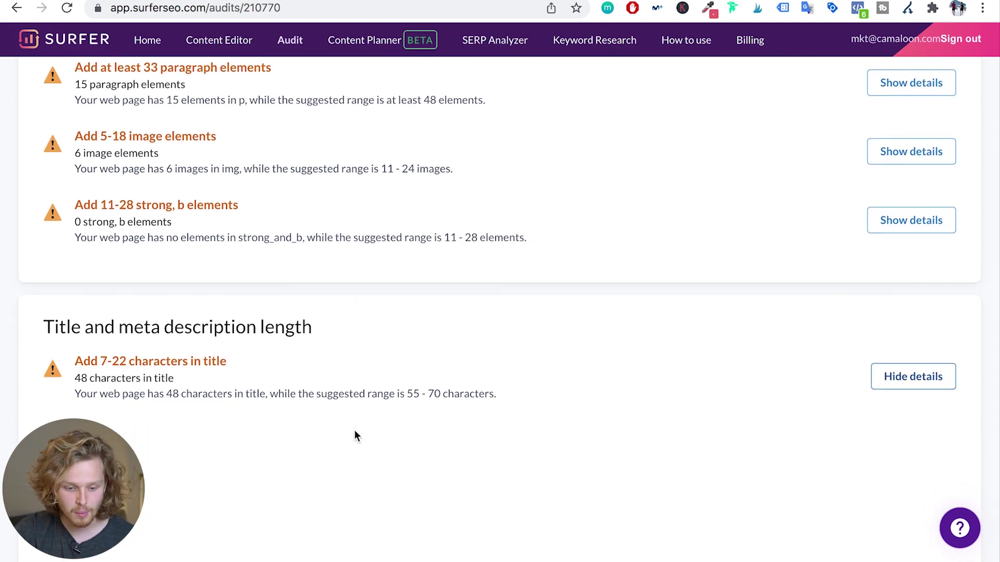
{"action": "scroll", "coordinate": [354, 436], "scroll_direction": "down", "scroll_amount": 3}
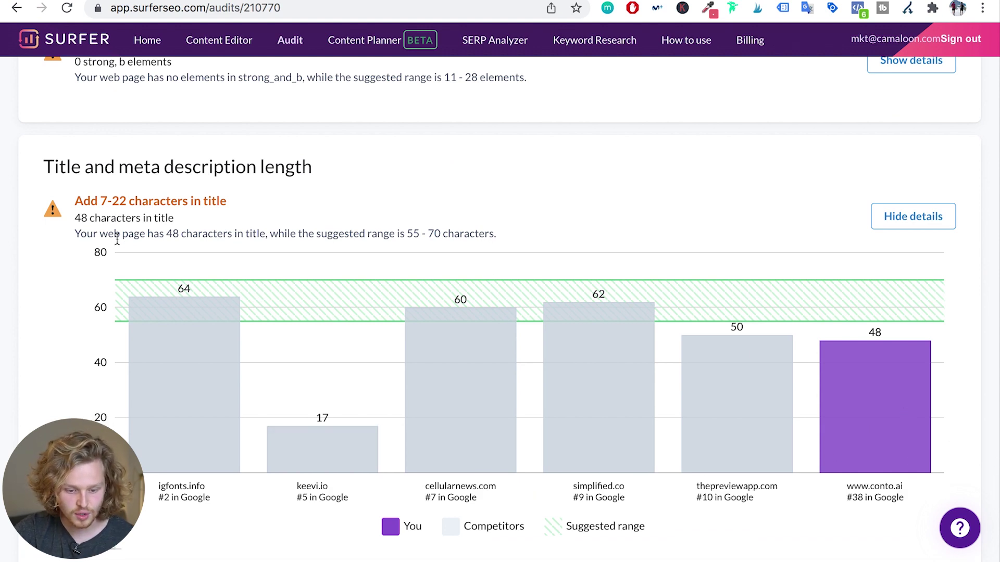
{"action": "scroll", "coordinate": [127, 237], "scroll_direction": "down", "scroll_amount": 5}
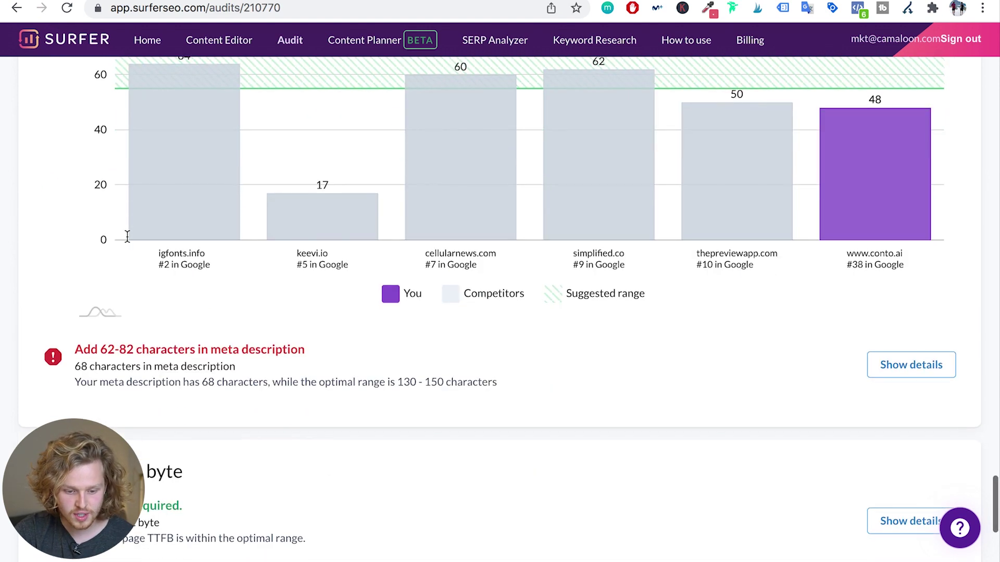
{"action": "left_click", "coordinate": [890, 361]}
{"action": "scroll", "coordinate": [889, 361], "scroll_direction": "down", "scroll_amount": 3}
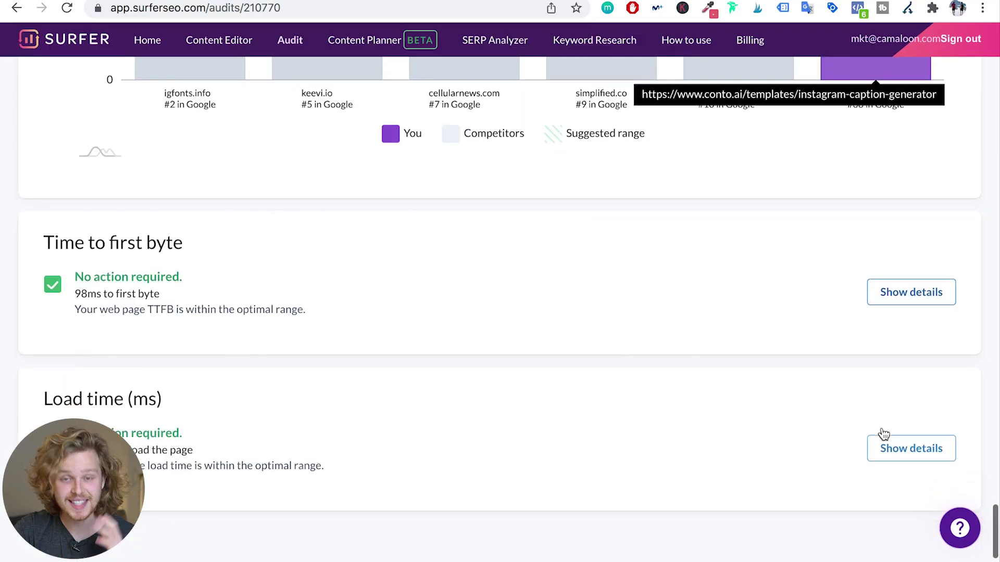
Step: Scroll through the audit's final checks, dropping a stray text selection
{"action": "scroll", "coordinate": [882, 434], "scroll_direction": "down", "scroll_amount": 1}
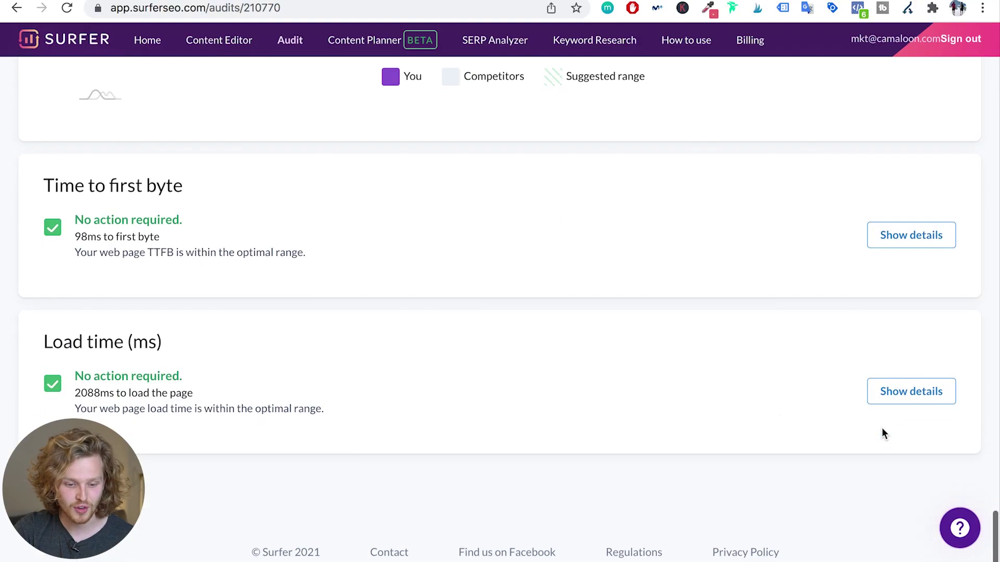
{"action": "left_click_drag", "start_coordinate": [47, 176], "coordinate": [178, 189]}
{"action": "left_click", "coordinate": [174, 191]}
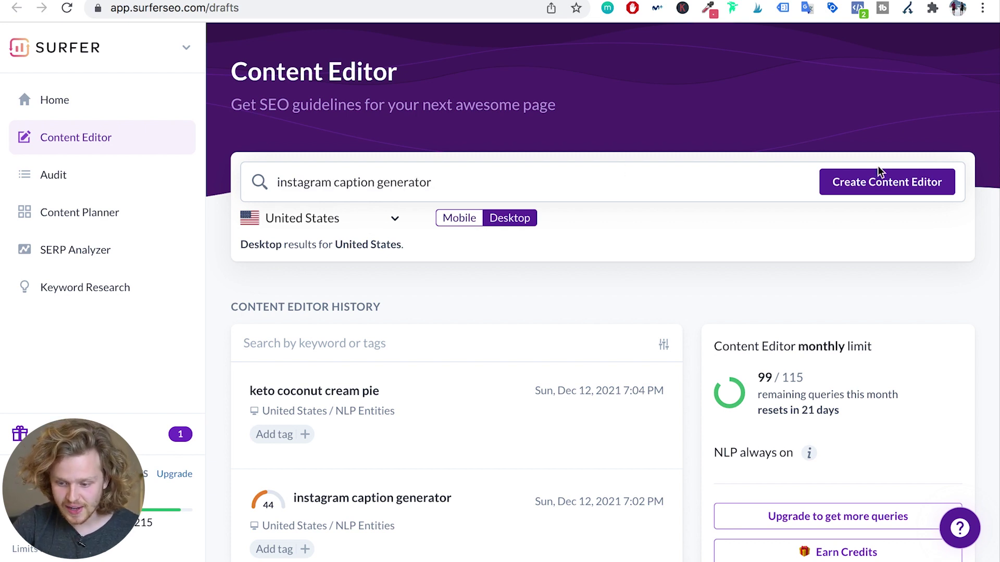
Step: Scroll the Content Editor page for the 'instagram caption generator' query
{"action": "scroll", "coordinate": [880, 203], "scroll_direction": "down", "scroll_amount": 1}
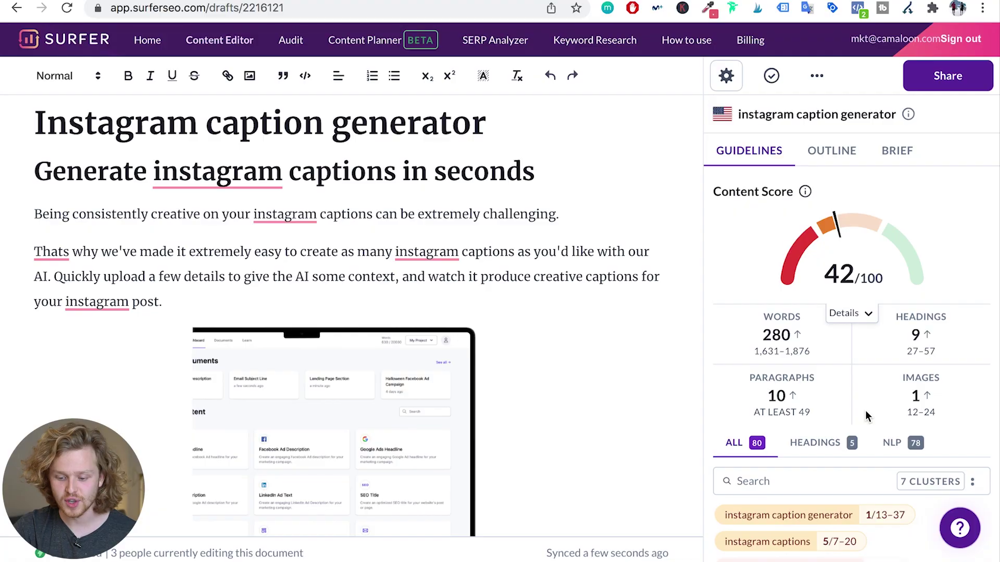
Step: Check the HEADINGS and ALL keyword suggestions, then start a new line after the opening paragraph
{"action": "scroll", "coordinate": [867, 415], "scroll_direction": "down", "scroll_amount": 5}
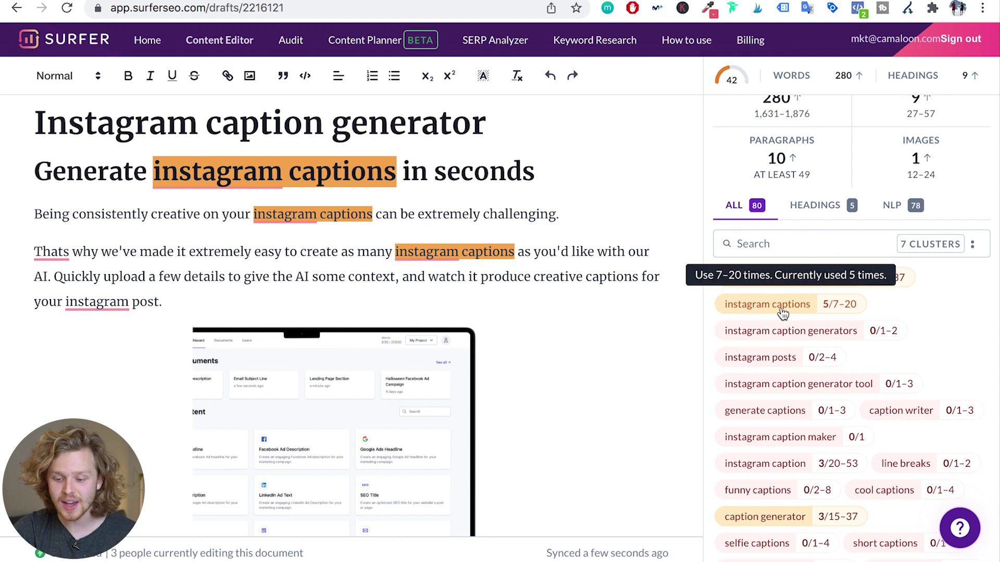
{"action": "scroll", "coordinate": [783, 312], "scroll_direction": "down", "scroll_amount": 2}
{"action": "scroll", "coordinate": [782, 312], "scroll_direction": "down", "scroll_amount": 2}
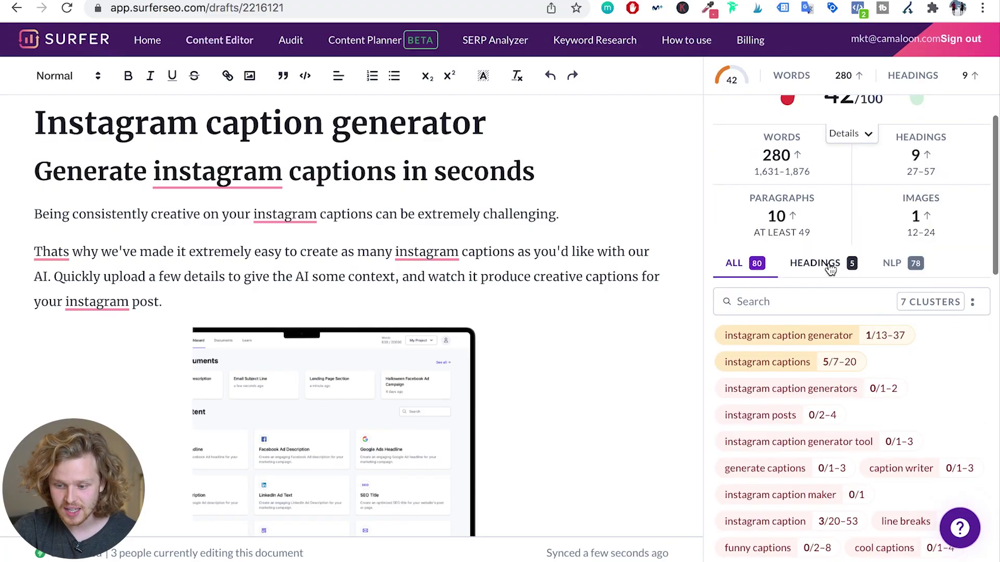
{"action": "left_click", "coordinate": [830, 268]}
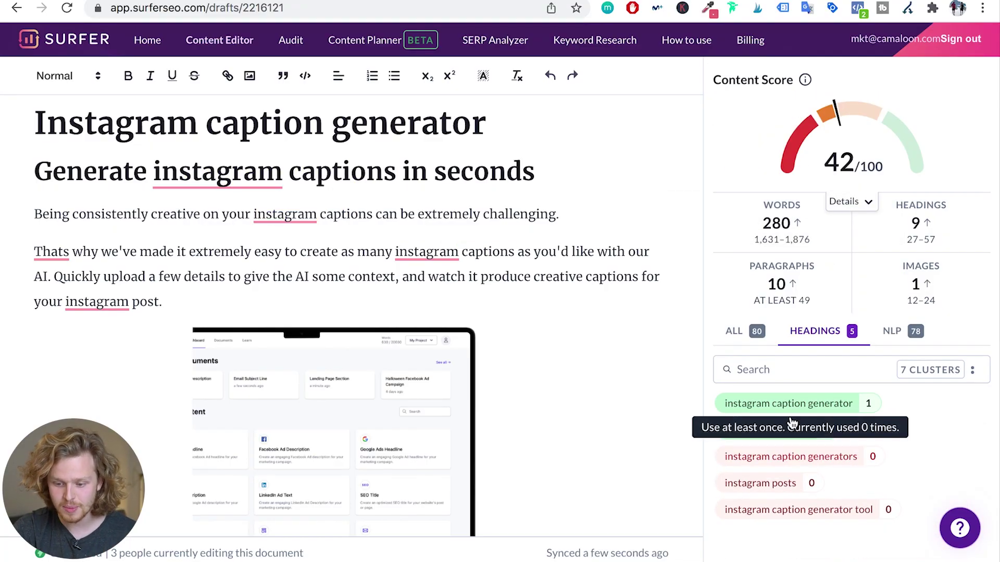
{"action": "left_click", "coordinate": [734, 332]}
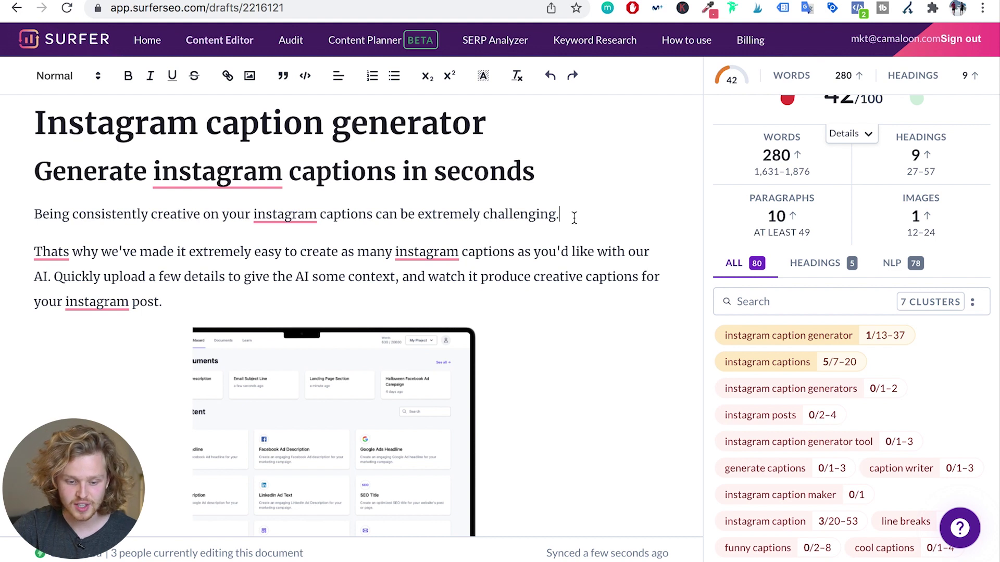
{"action": "key", "text": "Return"}
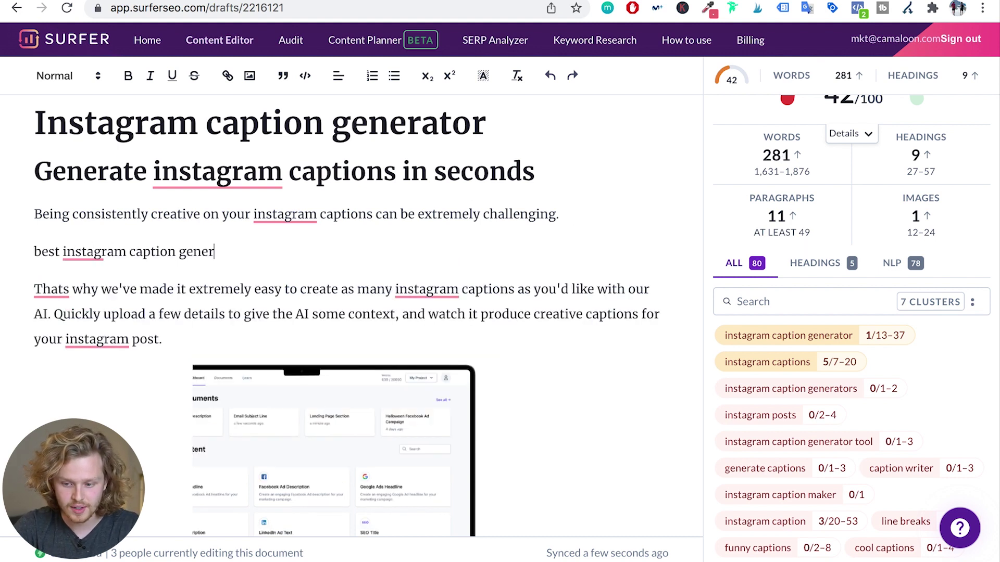
{"action": "scroll", "coordinate": [849, 279], "scroll_direction": "up", "scroll_amount": 4}
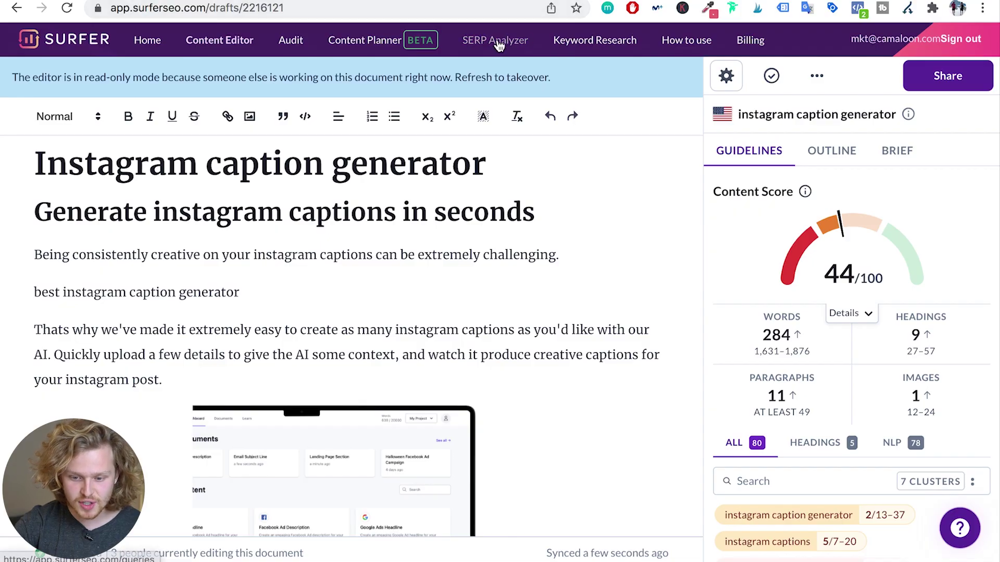
Step: Open SERP Analyzer in a new browser tab from the top navigation
{"action": "right_click", "coordinate": [498, 46]}
{"action": "left_click", "coordinate": [518, 45]}
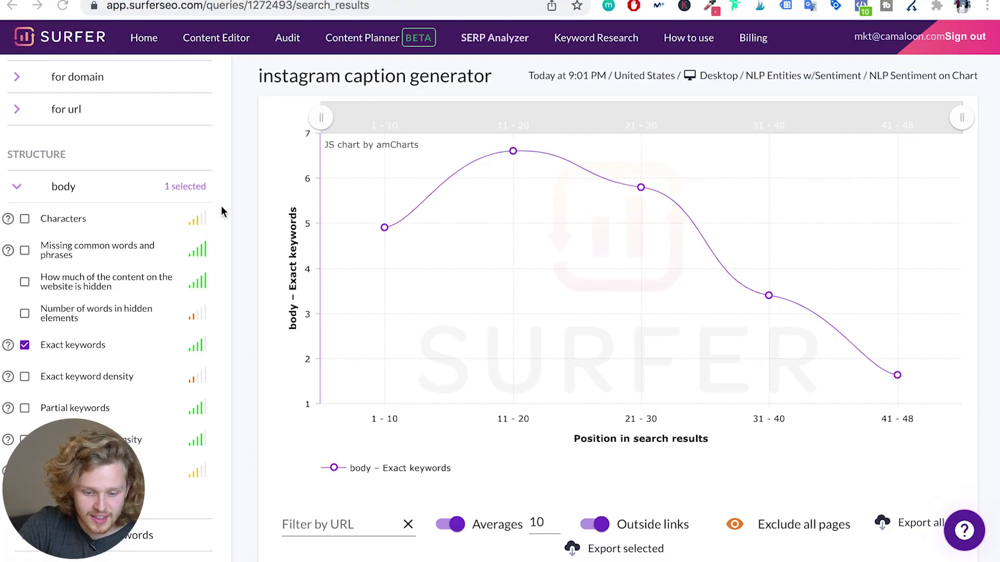
Step: Read values on the body exact-keyword chart for 'instagram caption generator'
{"action": "scroll", "coordinate": [198, 196], "scroll_direction": "up", "scroll_amount": 1}
{"action": "scroll", "coordinate": [198, 196], "scroll_direction": "down", "scroll_amount": 2}
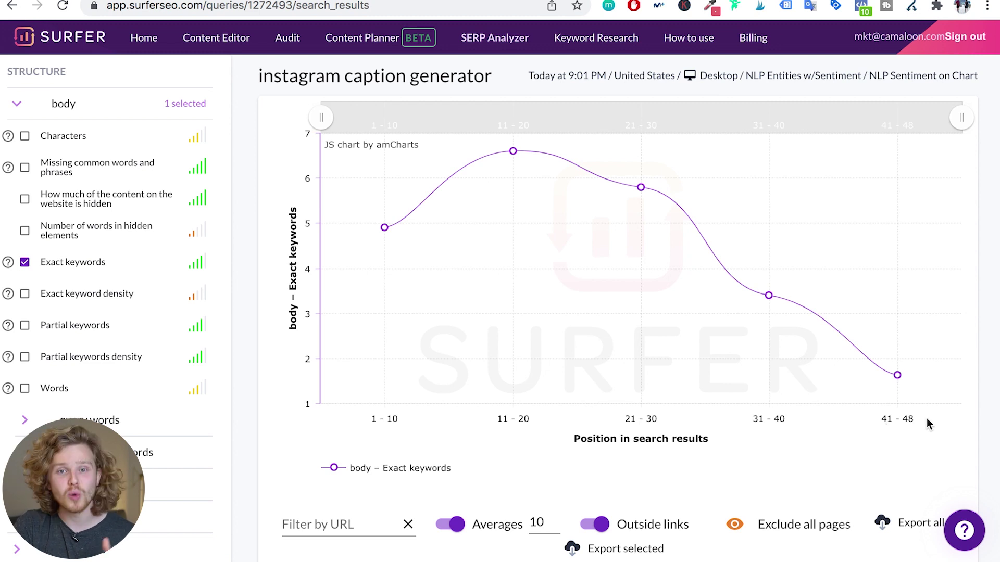
{"action": "mouse_move", "coordinate": [903, 376]}
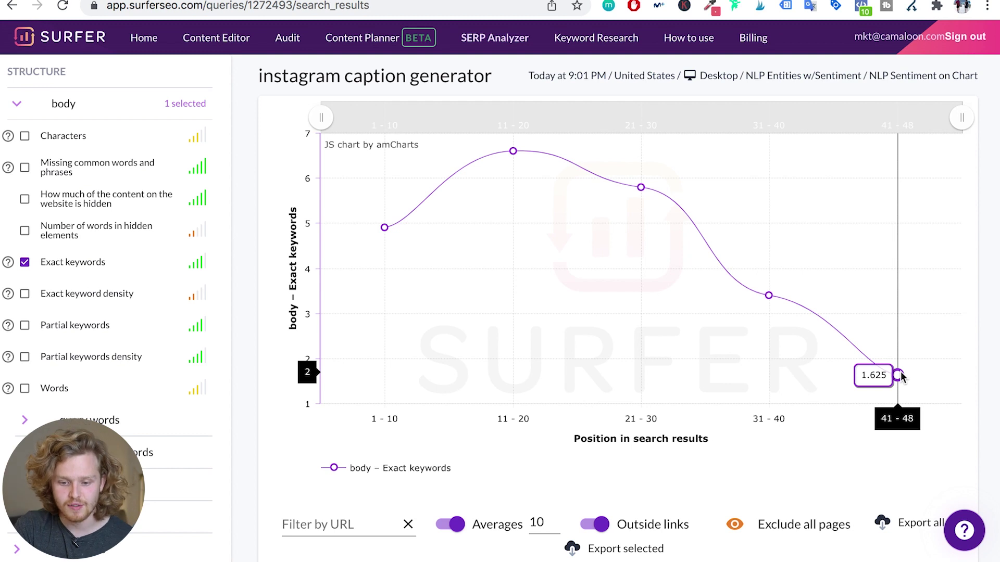
{"action": "mouse_move", "coordinate": [384, 234]}
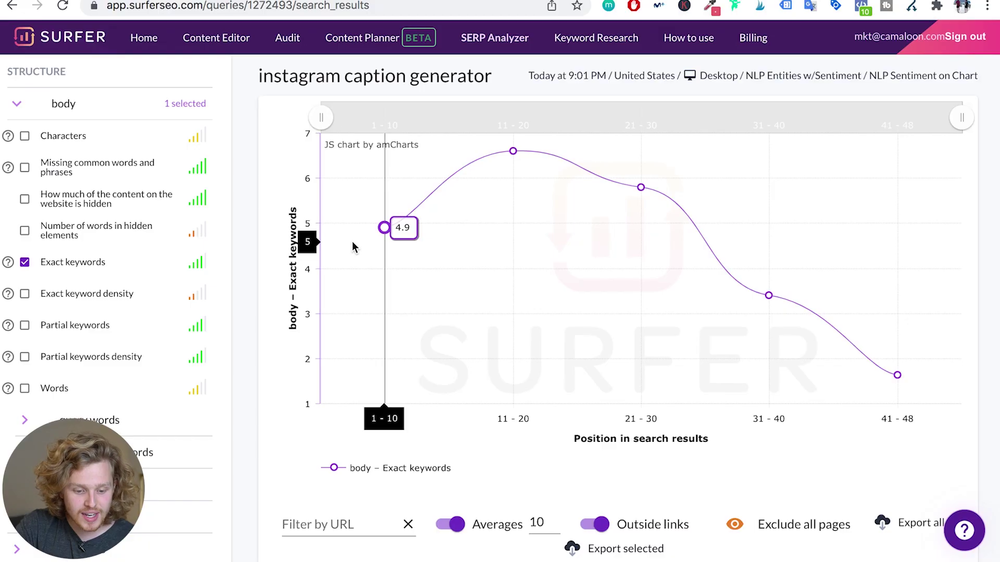
Step: Expand the headings group in the Structure sidebar to show h2–h6 metrics
{"action": "scroll", "coordinate": [117, 286], "scroll_direction": "down", "scroll_amount": 5}
{"action": "left_click", "coordinate": [117, 286]}
{"action": "scroll", "coordinate": [117, 286], "scroll_direction": "down", "scroll_amount": 1}
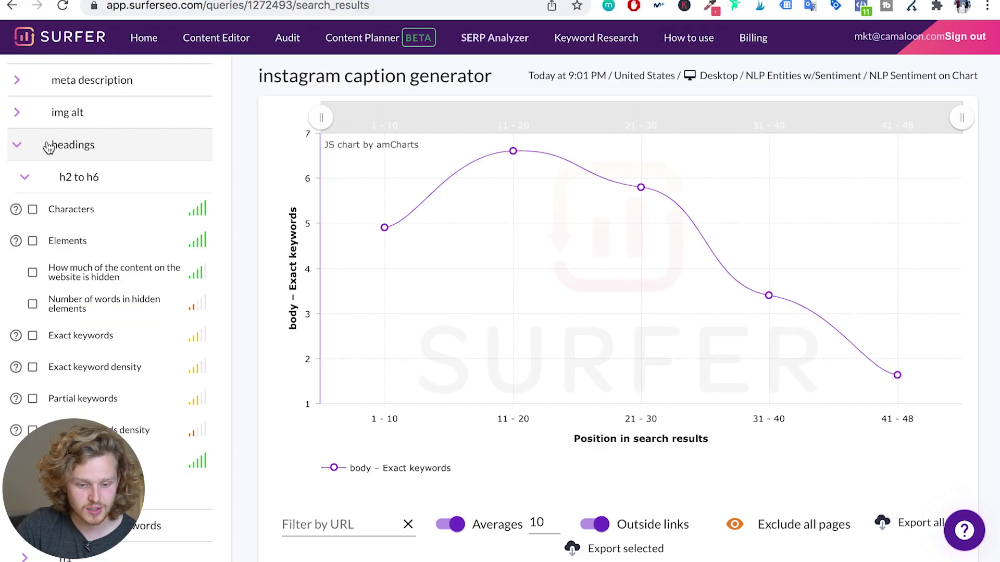
Step: Add h2–h6 heading characters to the chart, showing about 351.7 characters at positions 1–10
{"action": "scroll", "coordinate": [49, 147], "scroll_direction": "down", "scroll_amount": 1}
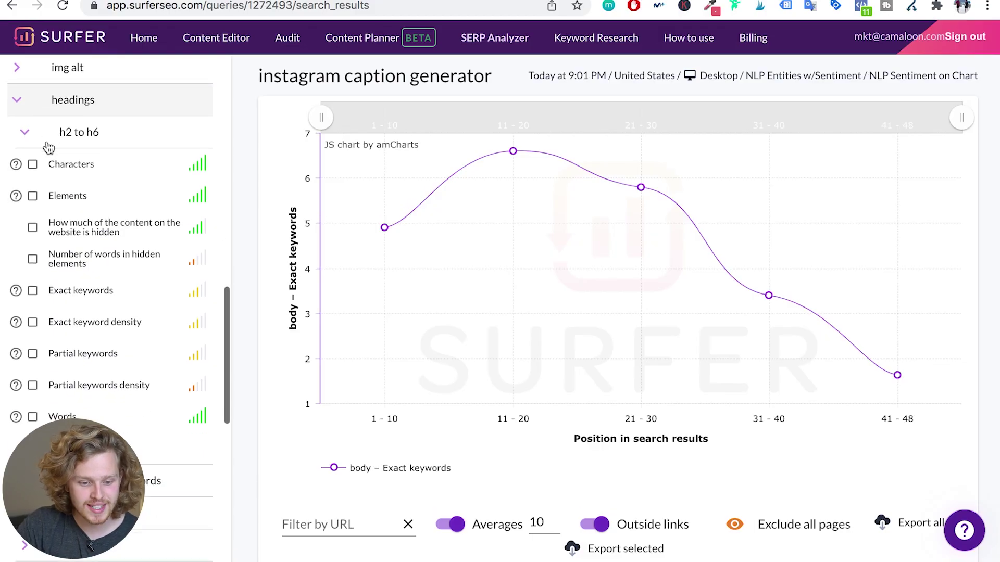
{"action": "left_click", "coordinate": [33, 165]}
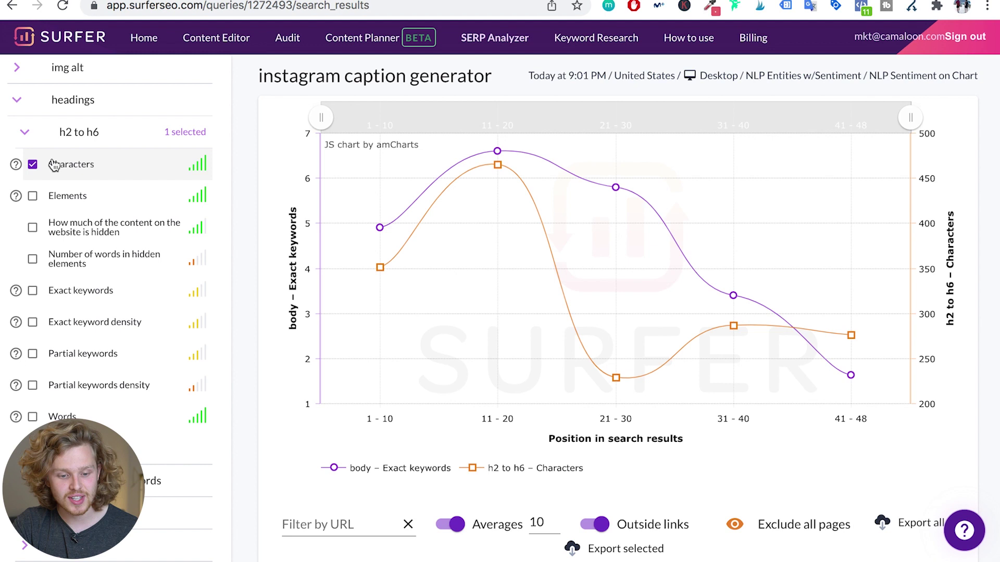
{"action": "mouse_move", "coordinate": [397, 278]}
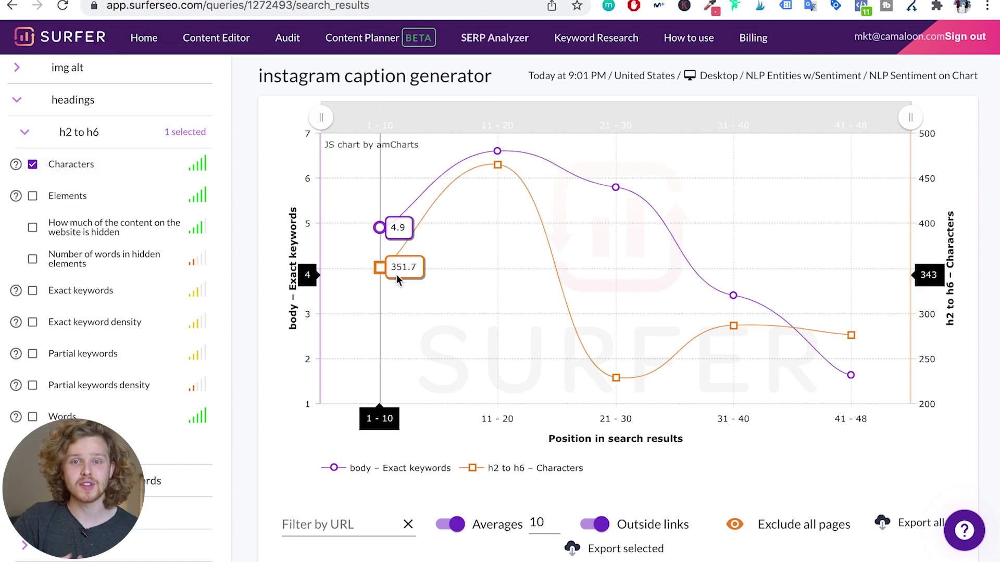